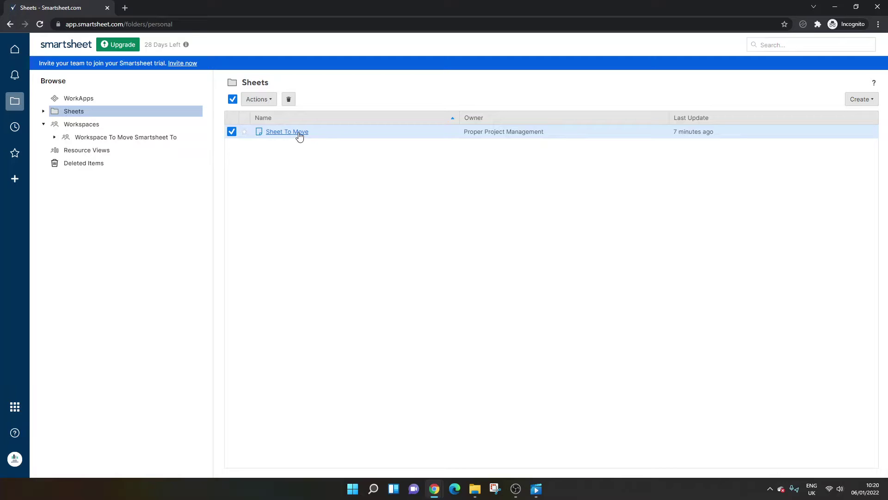
# Drop Sheet To Move onto Workspace To Move Smartsheet To and accept the workspace sharing prompt
pyautogui.moveTo(299, 135); pyautogui.dragTo(103, 142)
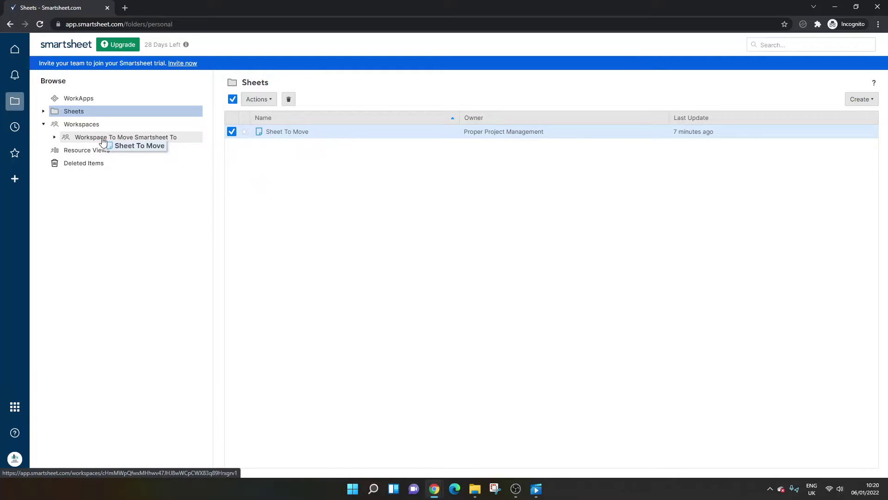
pyautogui.moveTo(103, 141); pyautogui.dragTo(106, 138)
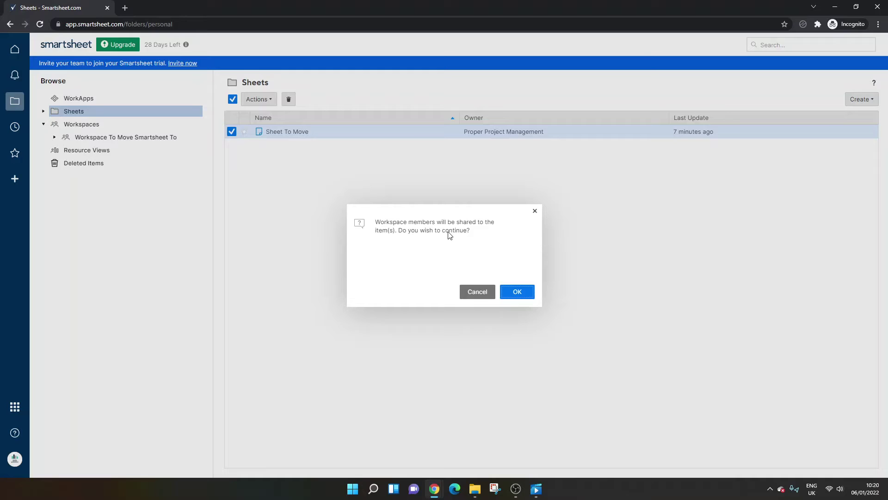
pyautogui.click(516, 292)
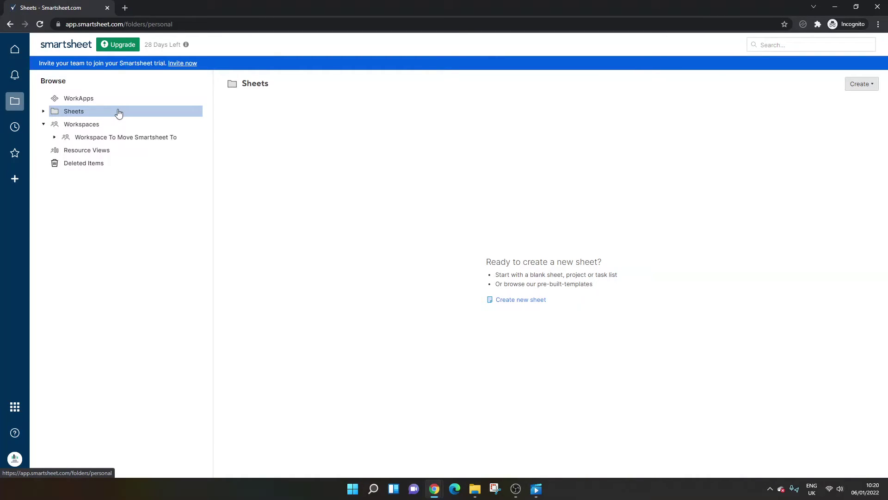
# Open Workspace To Move Smartsheet To and select its Sheet To Move row
pyautogui.click(129, 137)
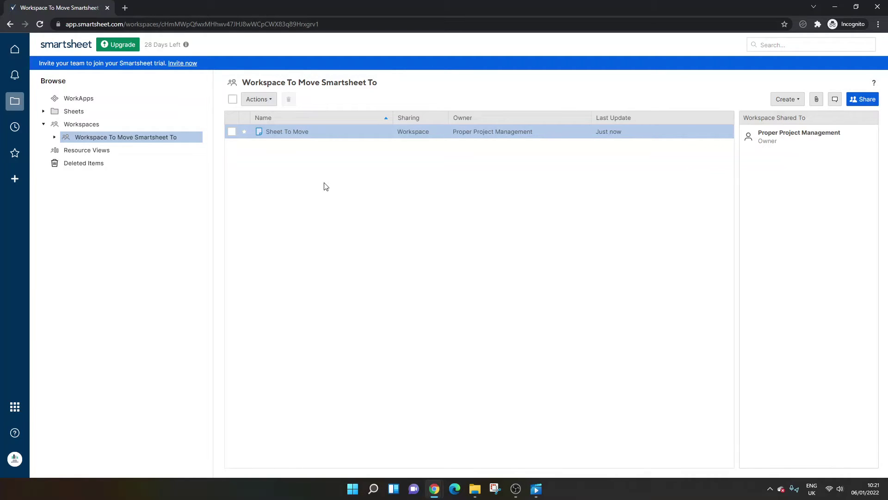
pyautogui.click(356, 136)
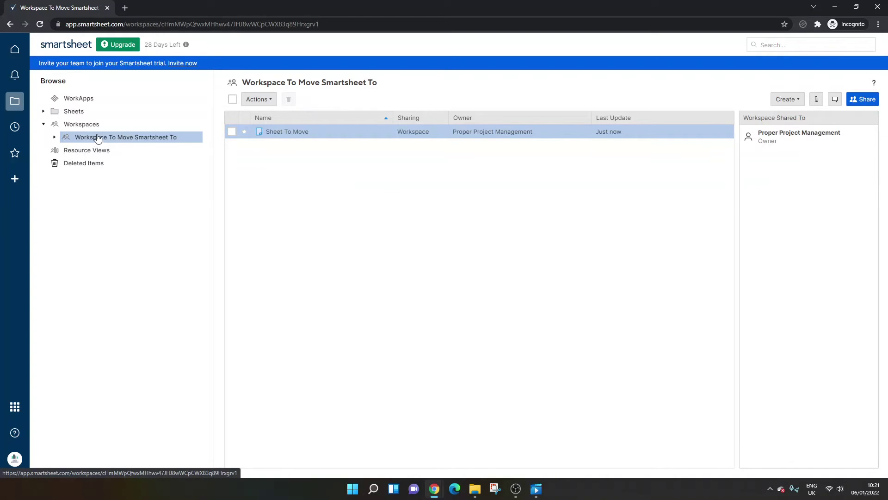
pyautogui.click(295, 139)
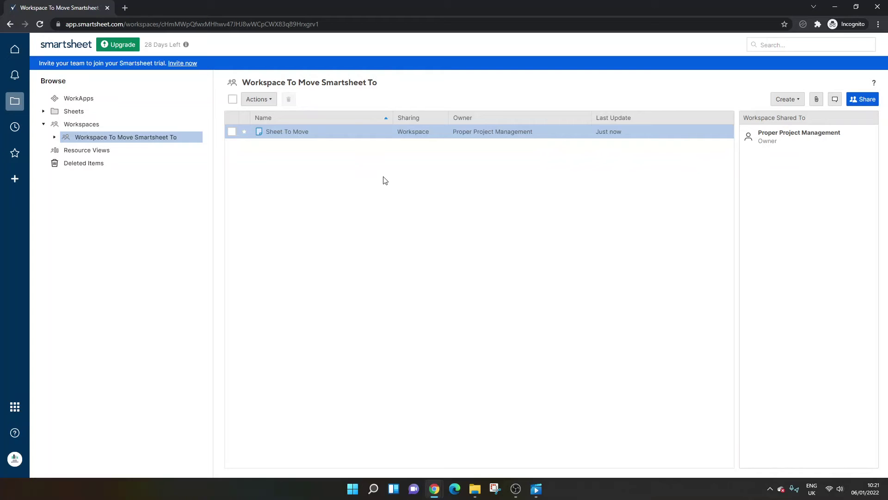
# Drag Sheet To Move back onto the Sheets folder and confirm the move out of the workspace
pyautogui.moveTo(299, 134); pyautogui.dragTo(99, 111)
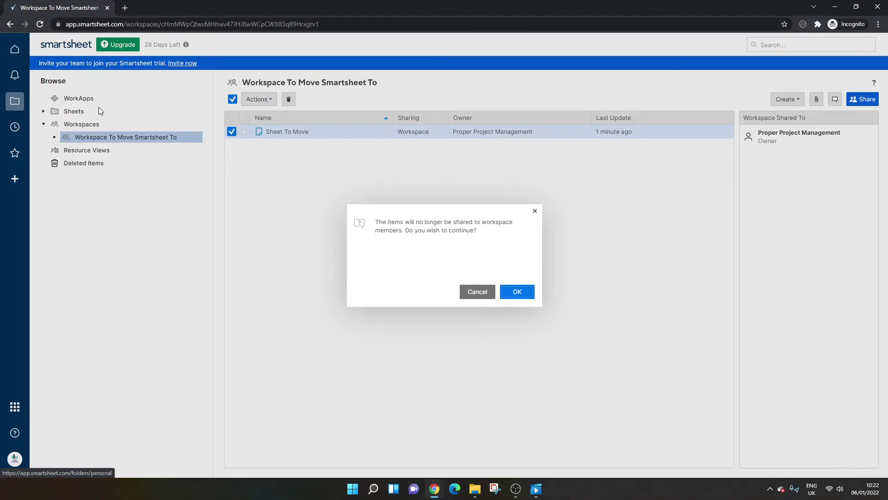
pyautogui.click(509, 292)
pyautogui.rightClick(116, 112)
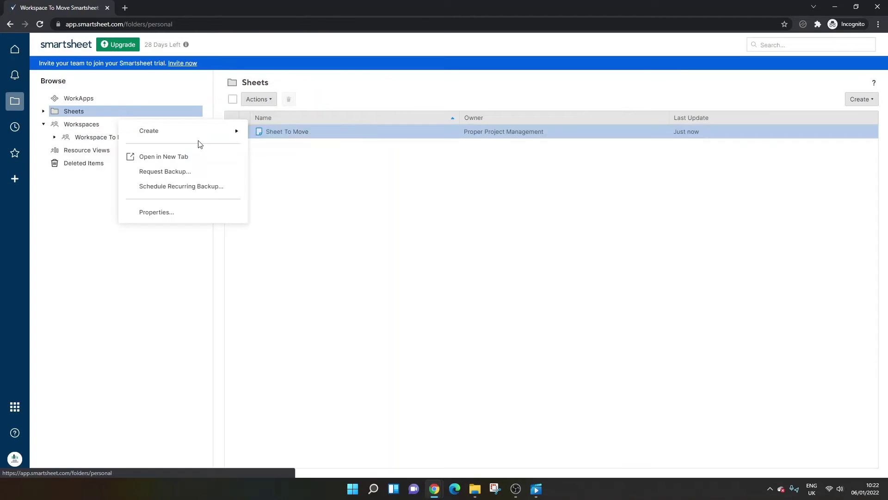
pyautogui.click(221, 122)
# Check that the workspace is now empty and Sheets holds Sheet To Move
pyautogui.click(105, 124)
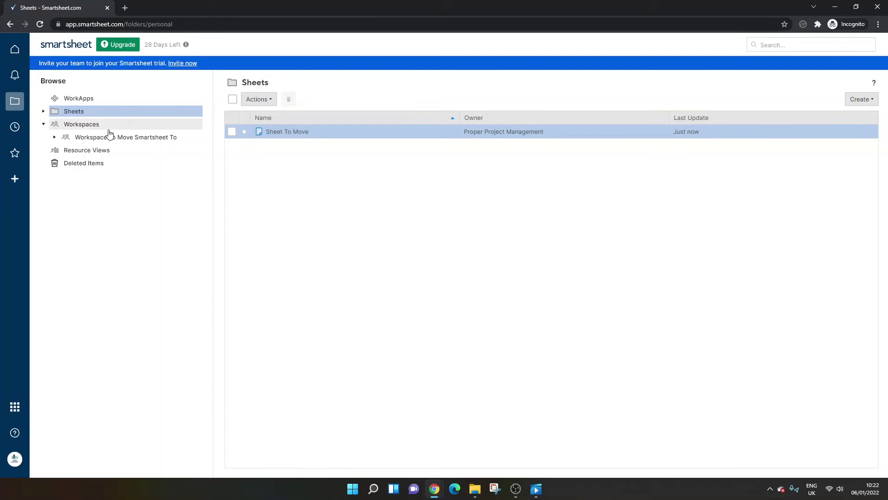
pyautogui.click(113, 137)
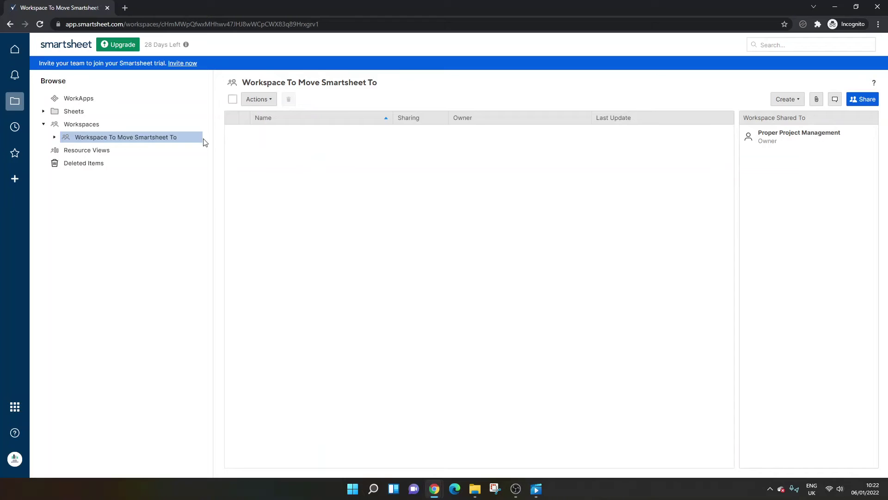
pyautogui.click(87, 112)
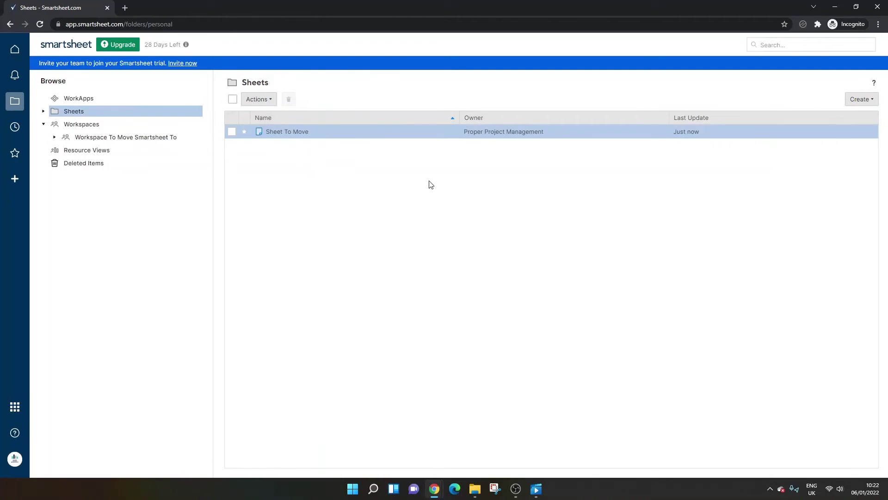
pyautogui.click(115, 137)
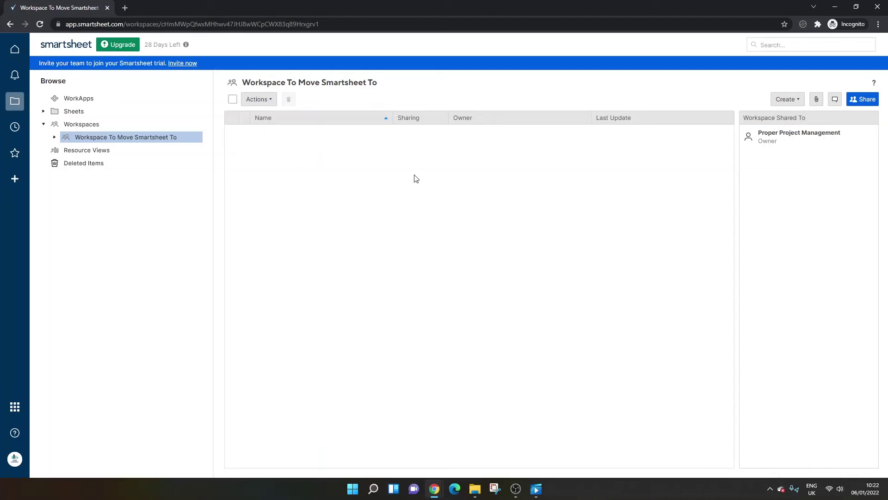
pyautogui.click(112, 113)
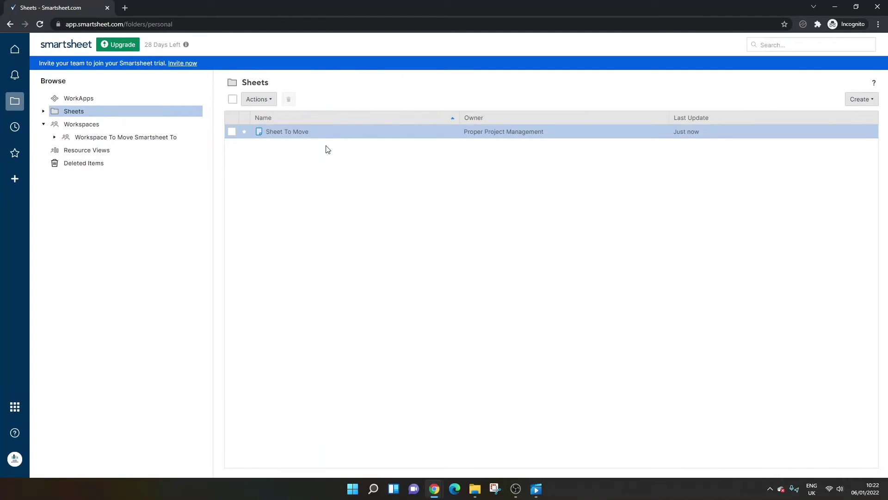
# Save Sheet To Move as a new sheet named 'Copy of Sheet To Move' in Sheets
pyautogui.rightClick(305, 137)
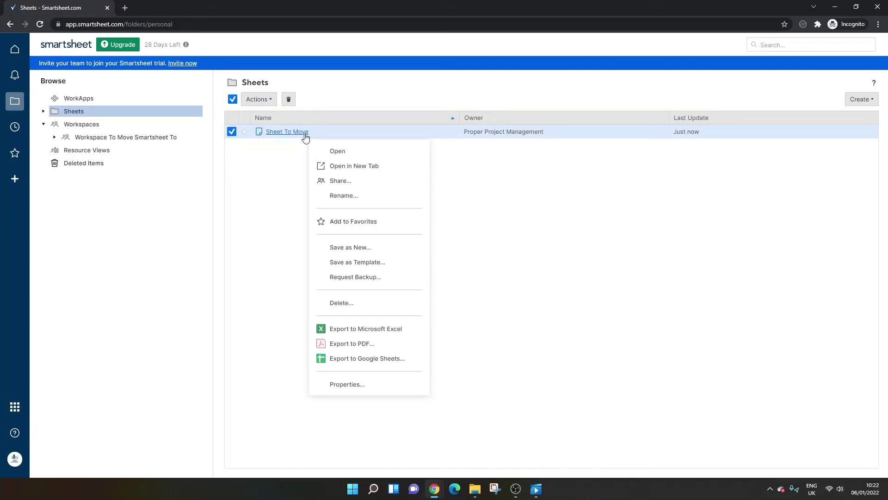
pyautogui.click(248, 162)
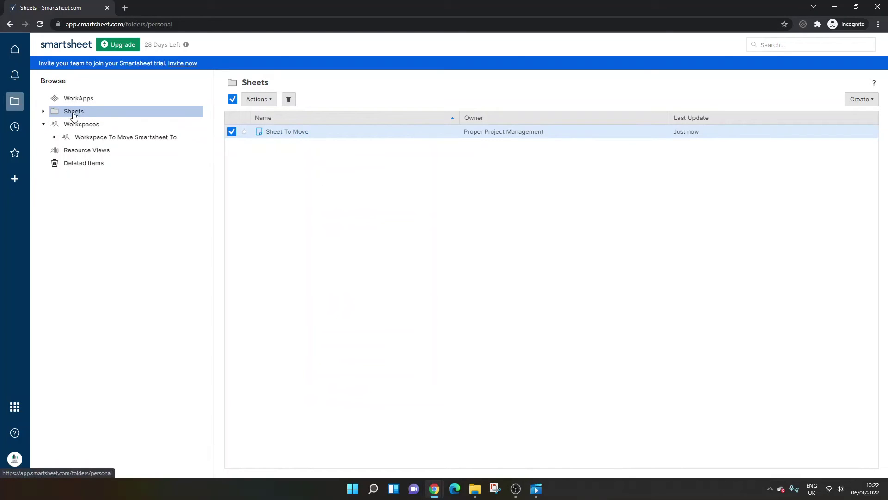
pyautogui.rightClick(284, 135)
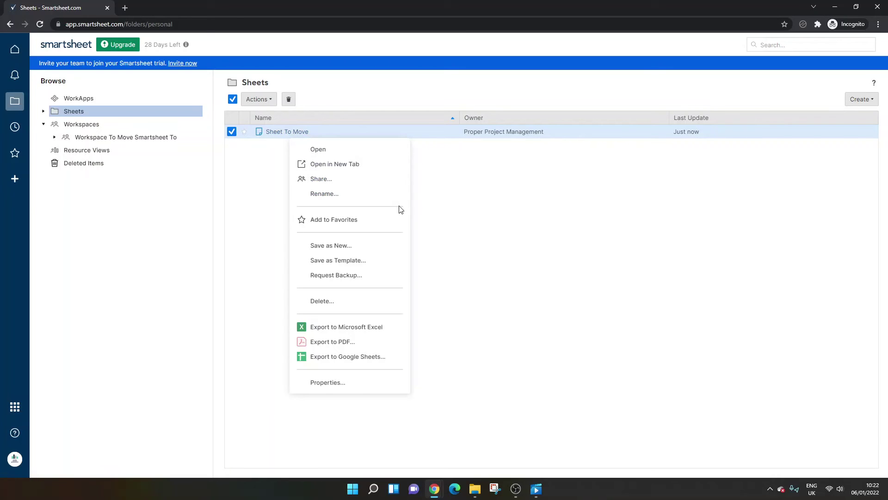
pyautogui.click(253, 155)
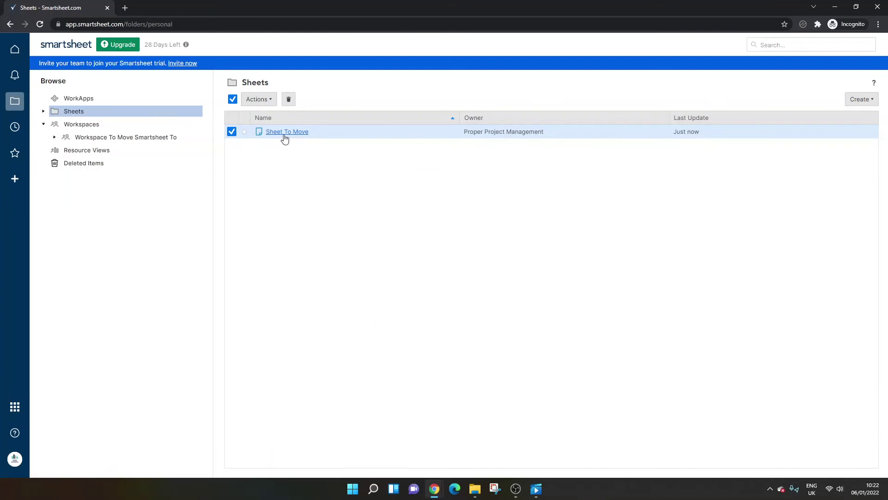
pyautogui.rightClick(283, 139)
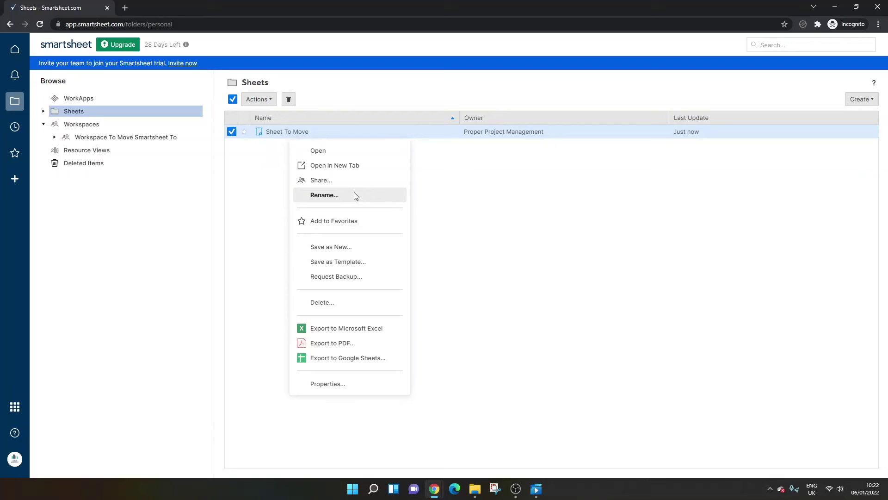
pyautogui.click(354, 248)
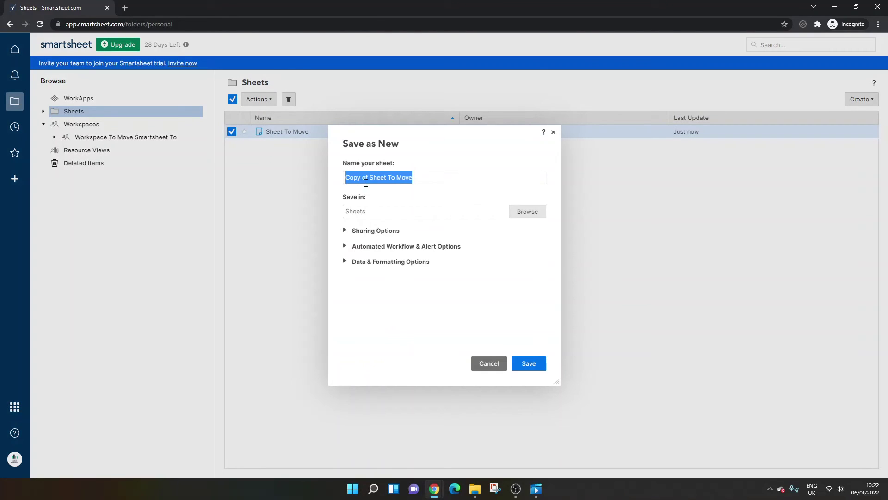
pyautogui.click(531, 364)
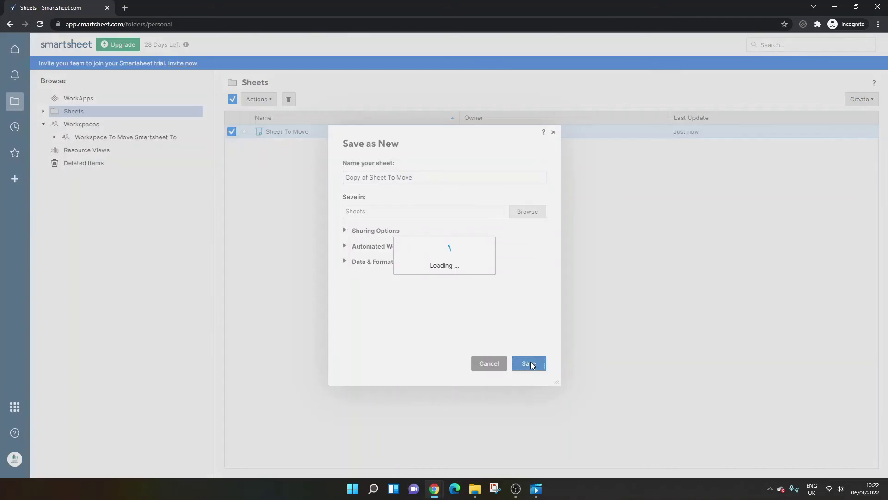
# Drag Copy of Sheet To Move into Workspace To Move Smartsheet To and confirm sharing
pyautogui.moveTo(313, 134); pyautogui.dragTo(119, 140)
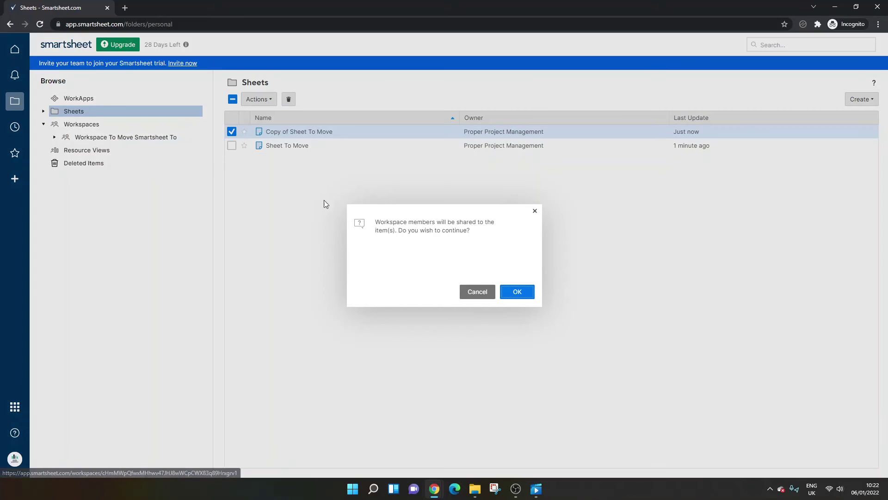
pyautogui.click(518, 291)
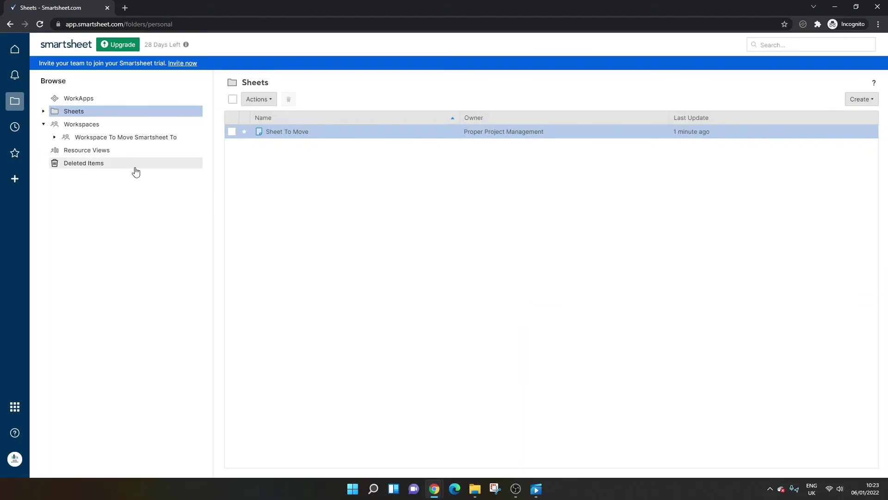
pyautogui.click(118, 138)
pyautogui.click(103, 112)
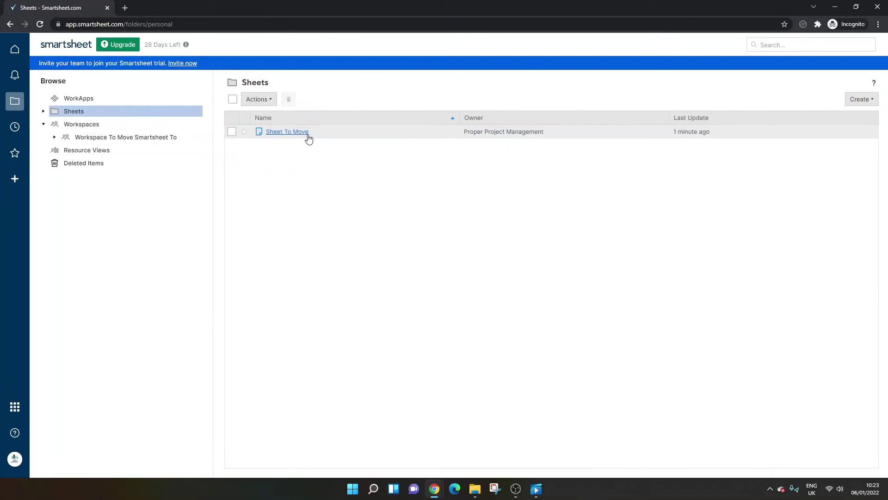
# Compare the workspace and Sheets folder to confirm only the original remains in Sheets
pyautogui.click(119, 137)
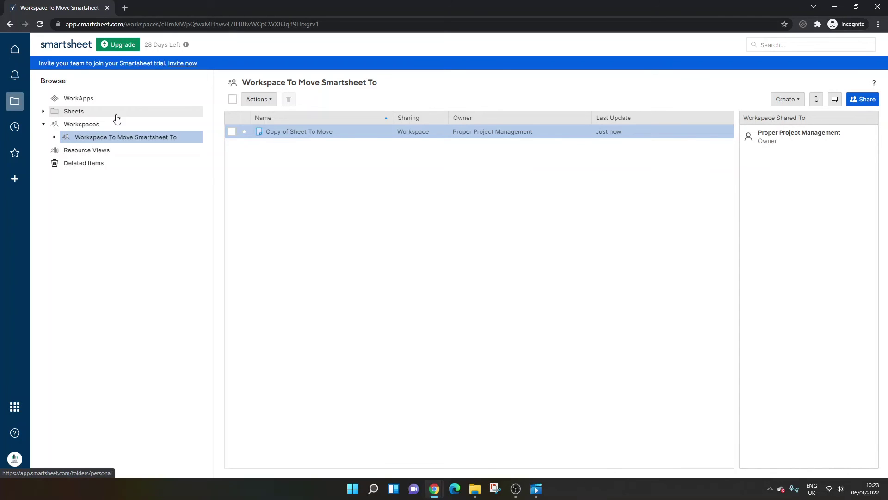
pyautogui.click(105, 112)
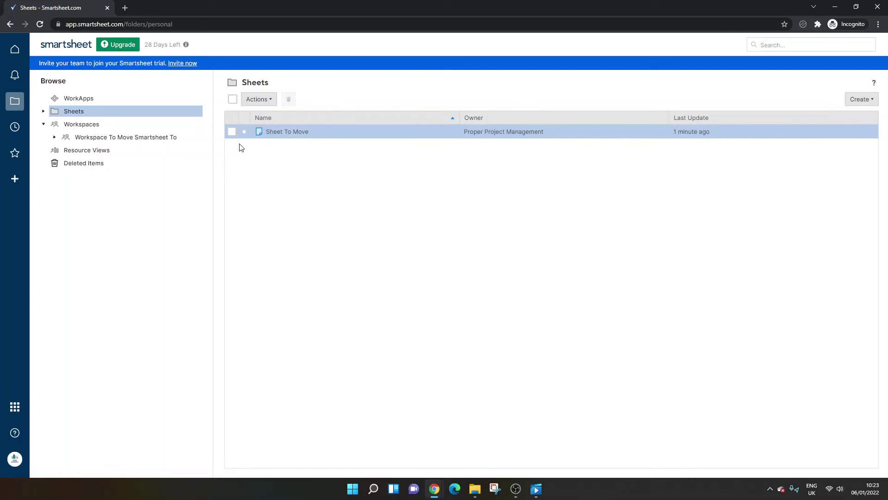
pyautogui.click(179, 137)
pyautogui.click(131, 114)
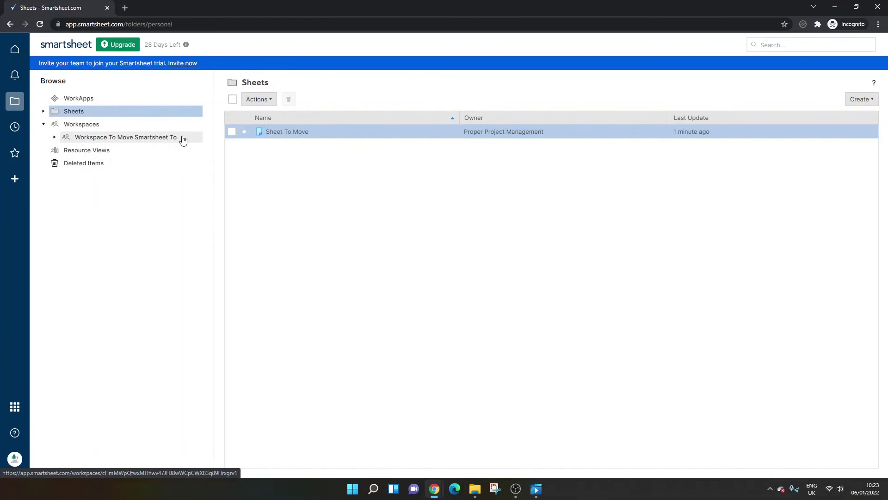
pyautogui.click(347, 158)
pyautogui.moveTo(309, 133); pyautogui.dragTo(194, 139)
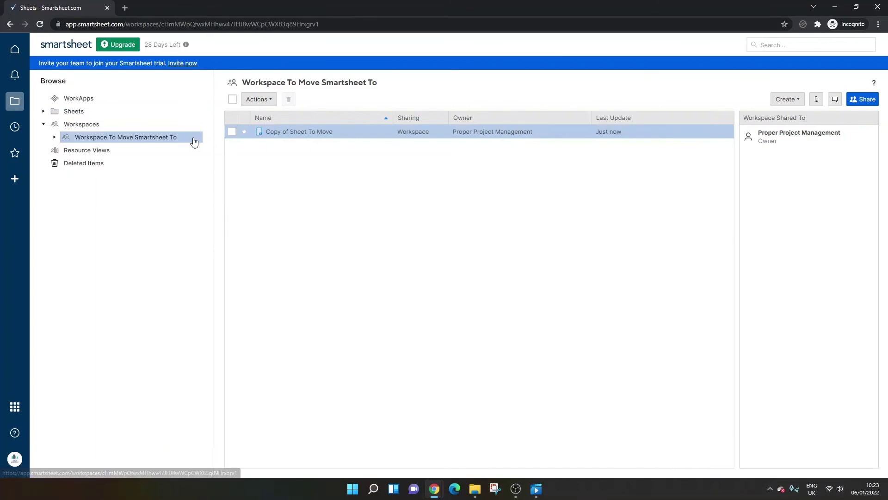
pyautogui.click(88, 113)
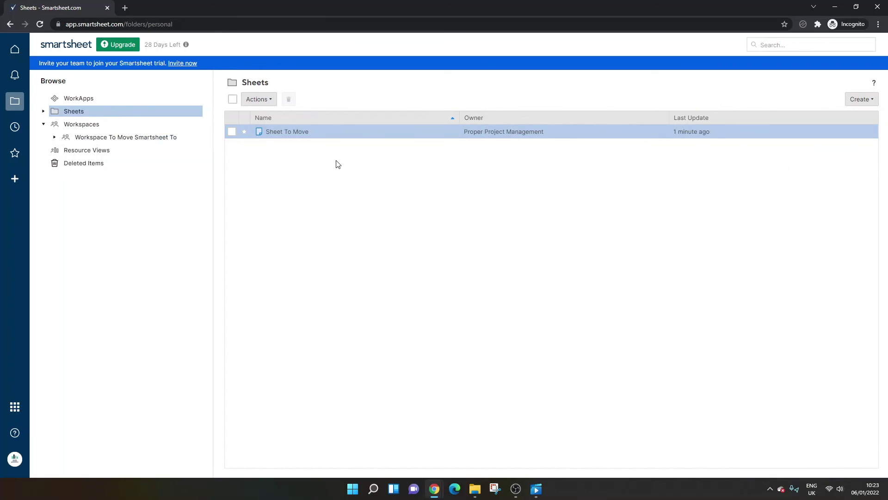